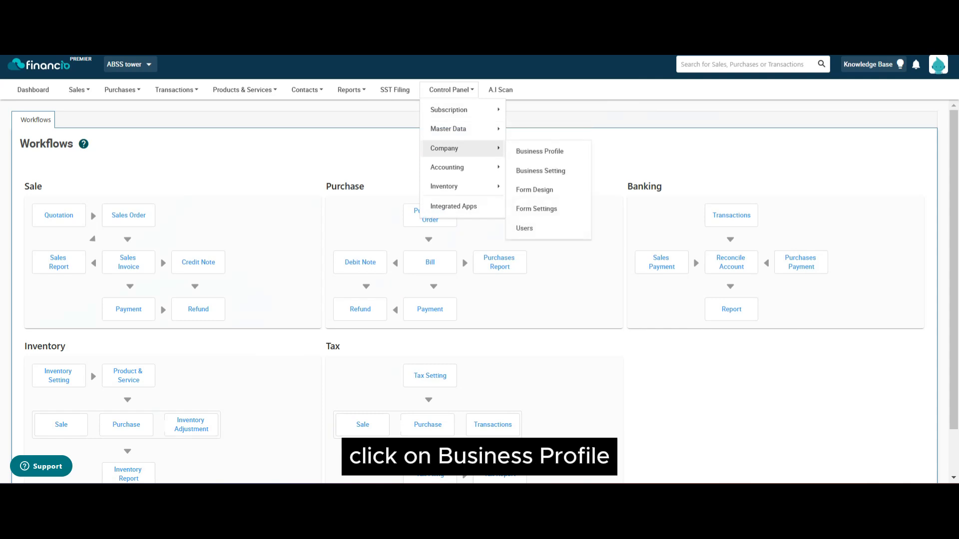
# Step: Open the company's Business Profile and check its TIN, email, contact persons and address details
pyautogui.click(540, 151)
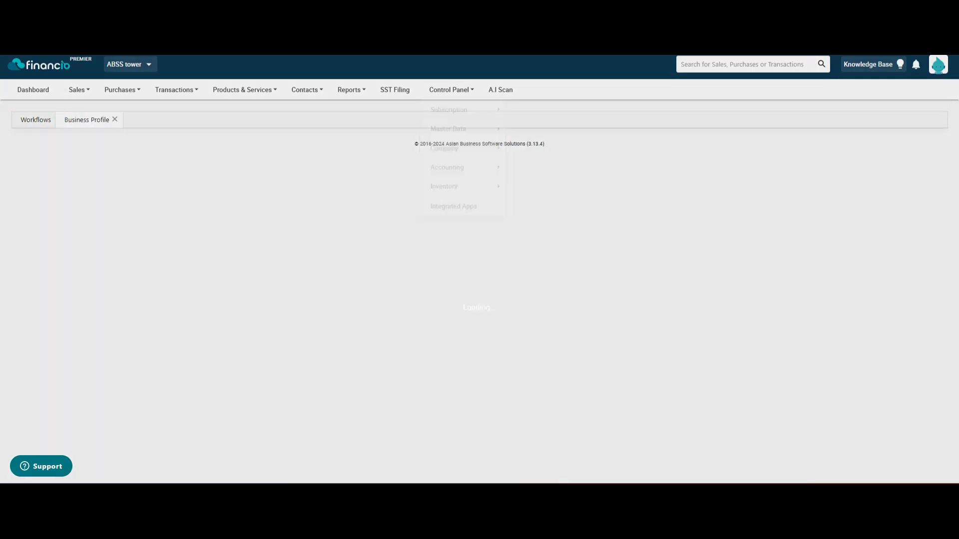
pyautogui.scroll(-1, 475, 295)
pyautogui.doubleClick(49, 369)
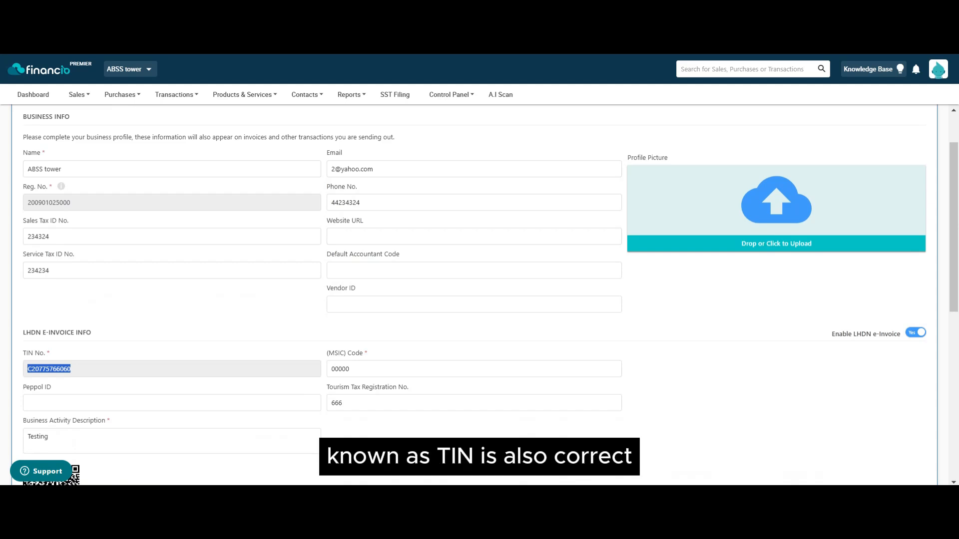
pyautogui.scroll(2, 474, 294)
pyautogui.scroll(-6, 474, 295)
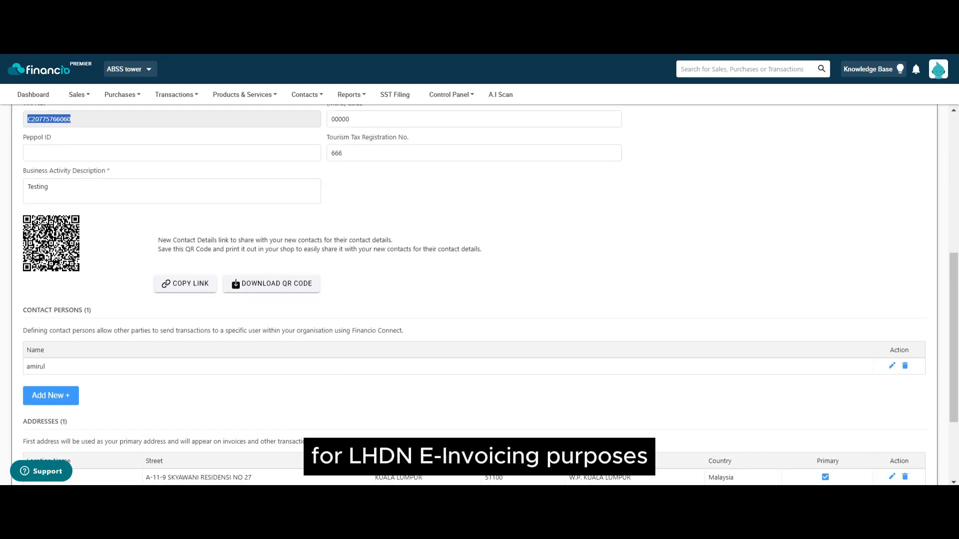
pyautogui.scroll(5, 475, 295)
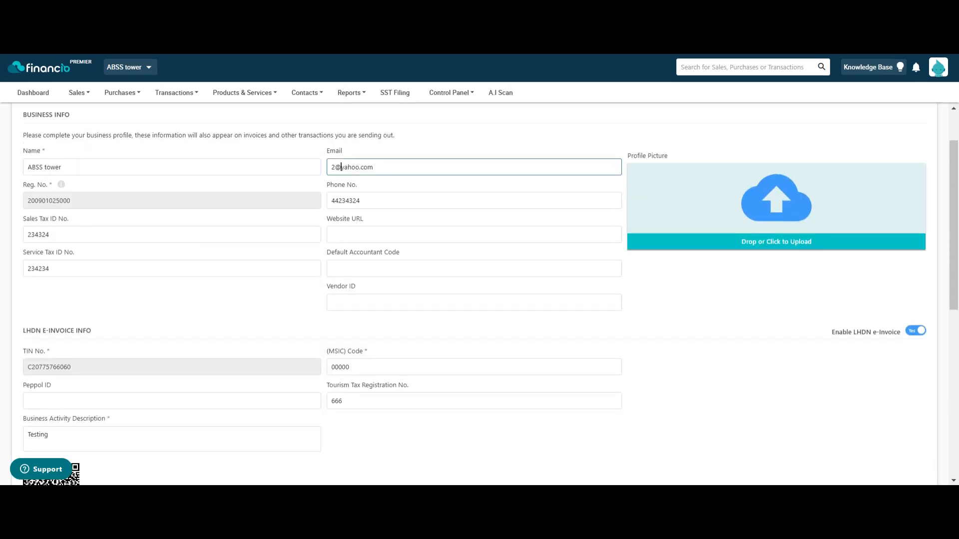
pyautogui.doubleClick(348, 167)
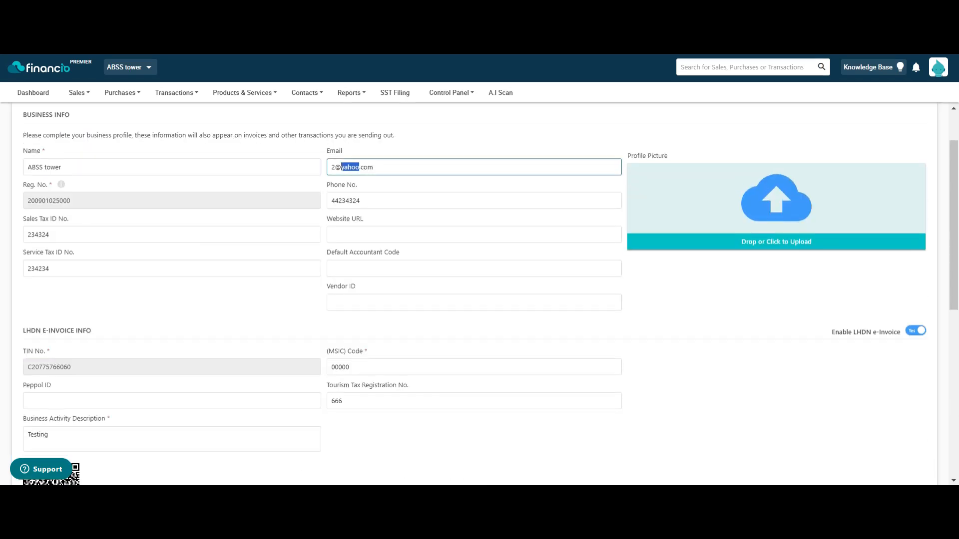
pyautogui.scroll(-6, 475, 294)
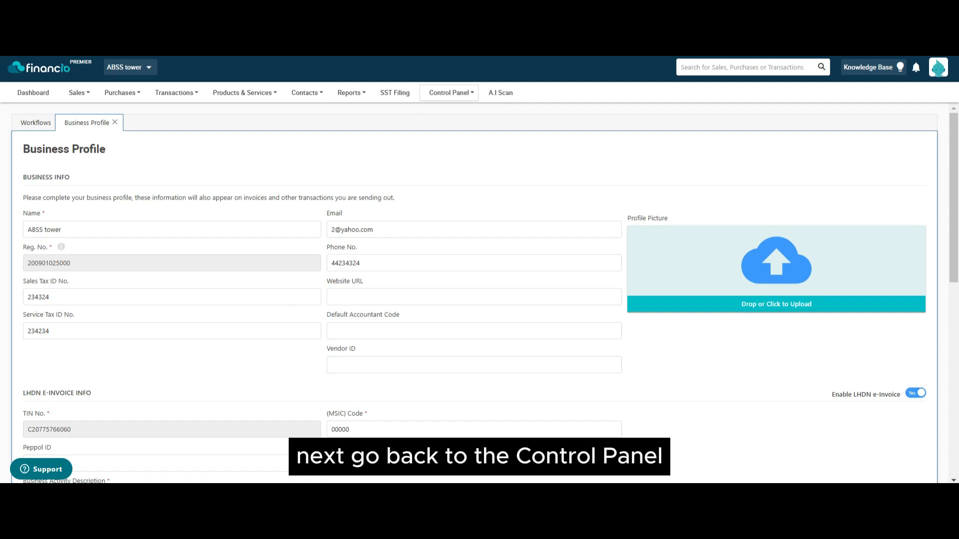
# Step: Open the LHDN E-Invoice settings among the integrated apps, review the company details and close them
pyautogui.click(451, 92)
pyautogui.click(454, 208)
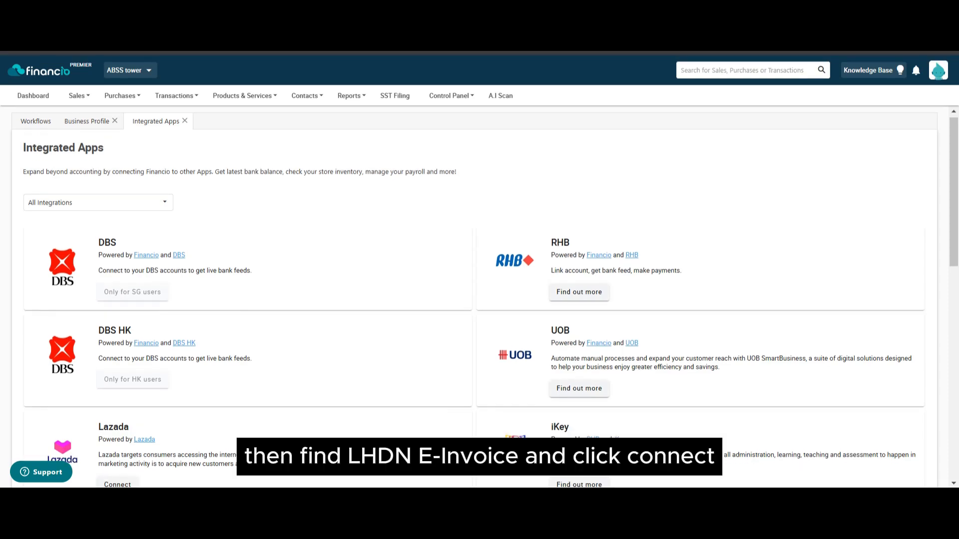
pyautogui.scroll(-10, 479, 299)
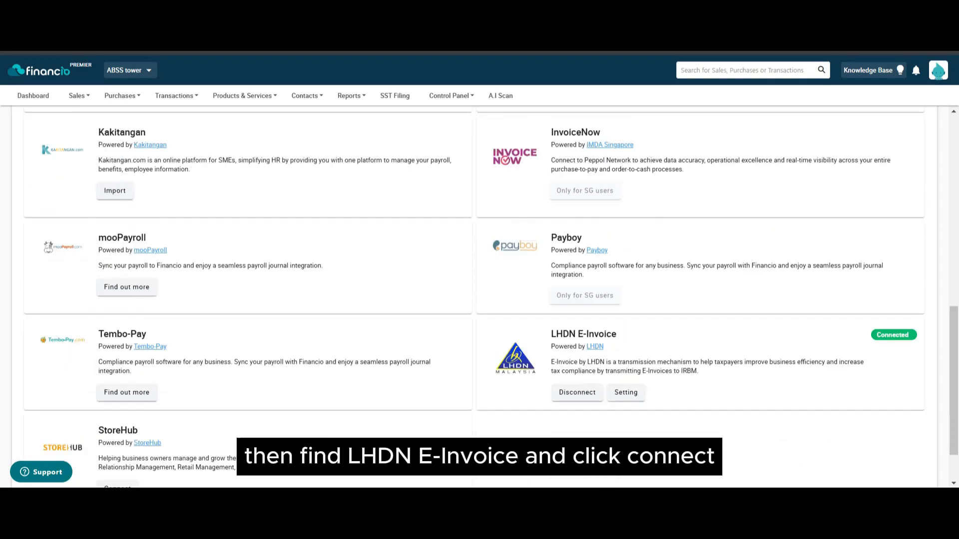
pyautogui.scroll(-1, 479, 300)
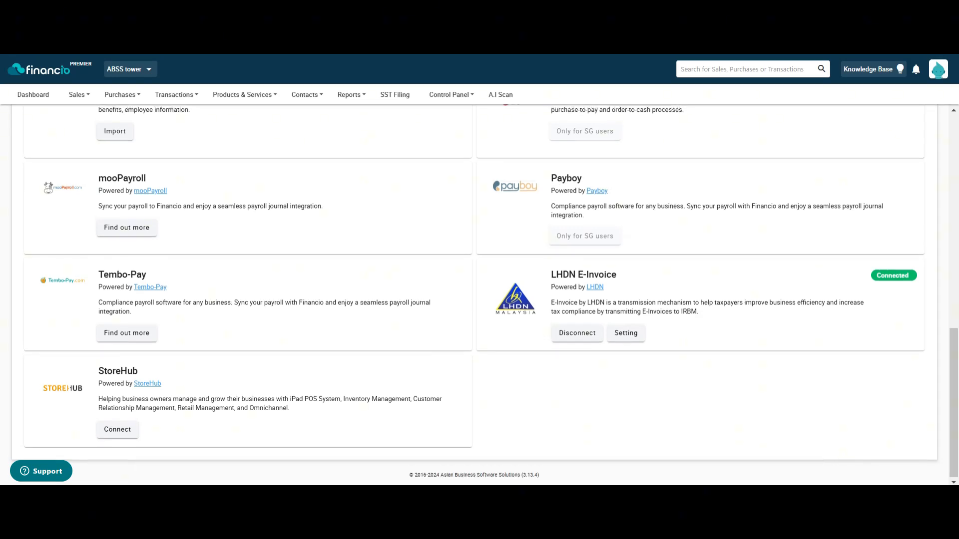
pyautogui.scroll(1, 479, 290)
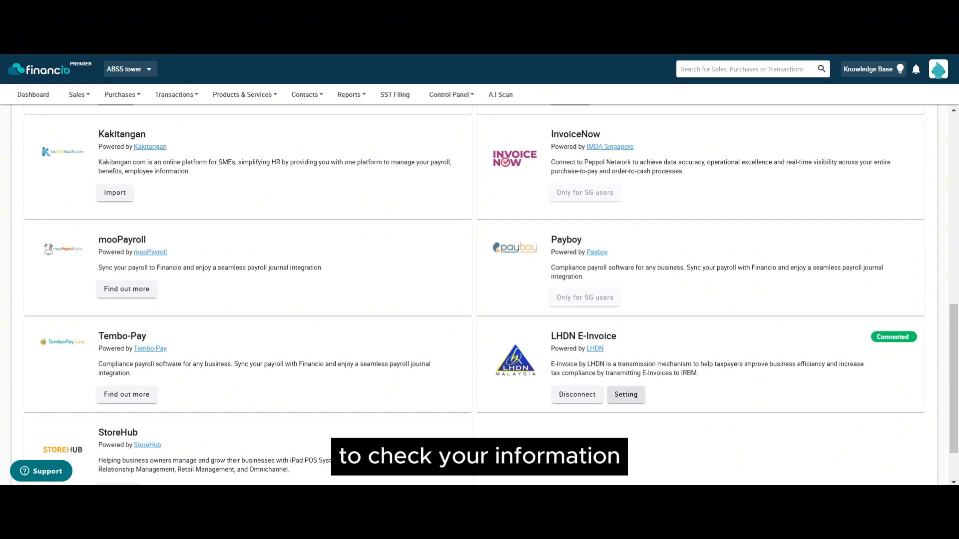
pyautogui.click(626, 394)
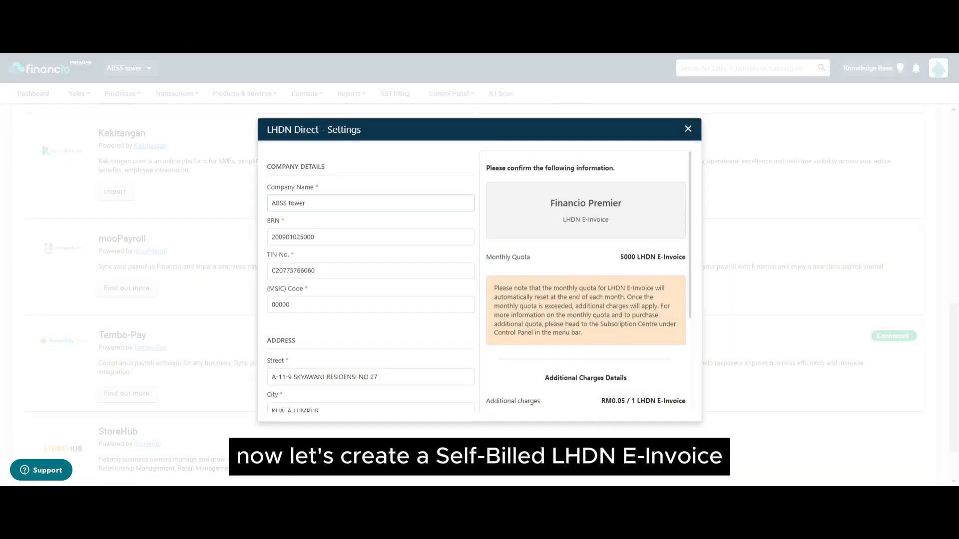
pyautogui.scroll(-3, 479, 280)
pyautogui.scroll(3, 479, 280)
pyautogui.press('Escape')
# Step: Create a new Bill / Self-billed Invoice under purchases
pyautogui.scroll(5, 479, 295)
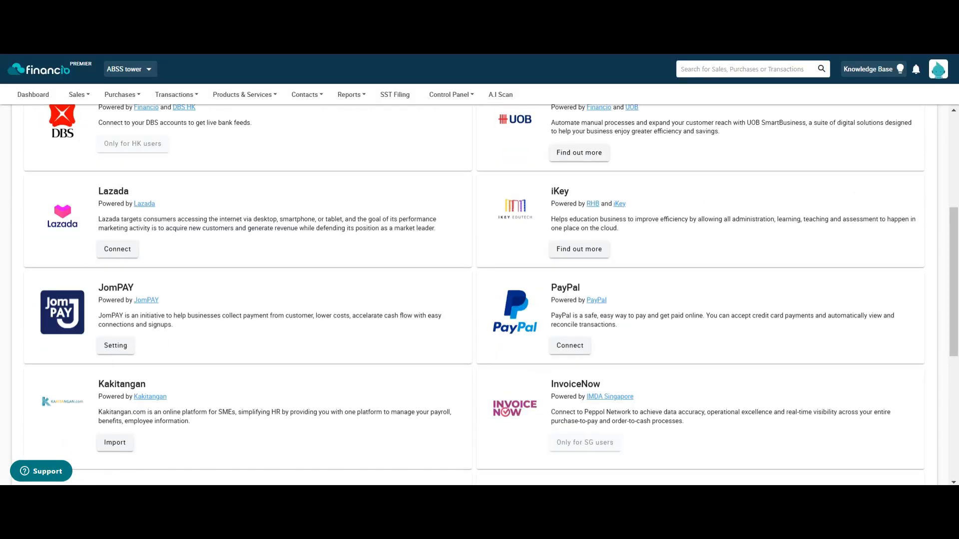
pyautogui.moveTo(122, 95)
pyautogui.moveTo(130, 134)
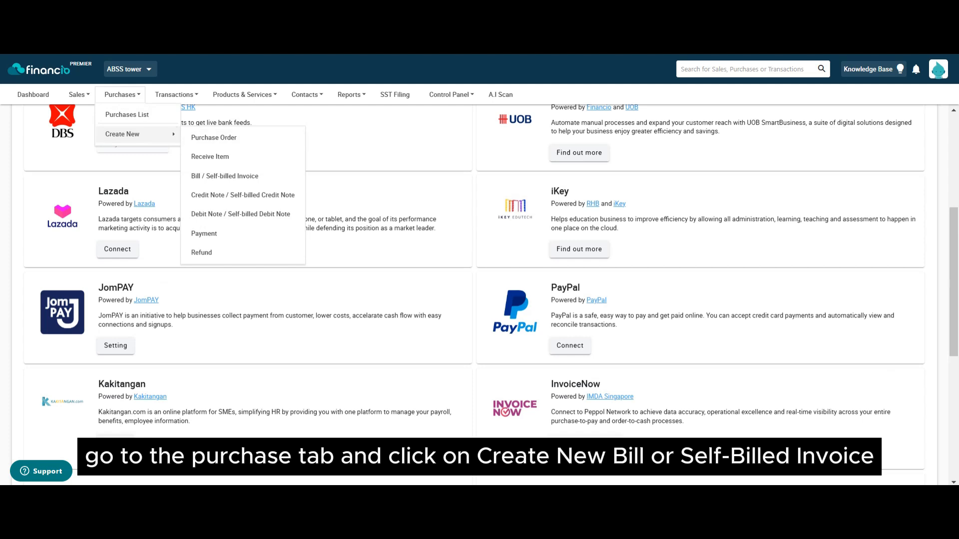
pyautogui.click(224, 176)
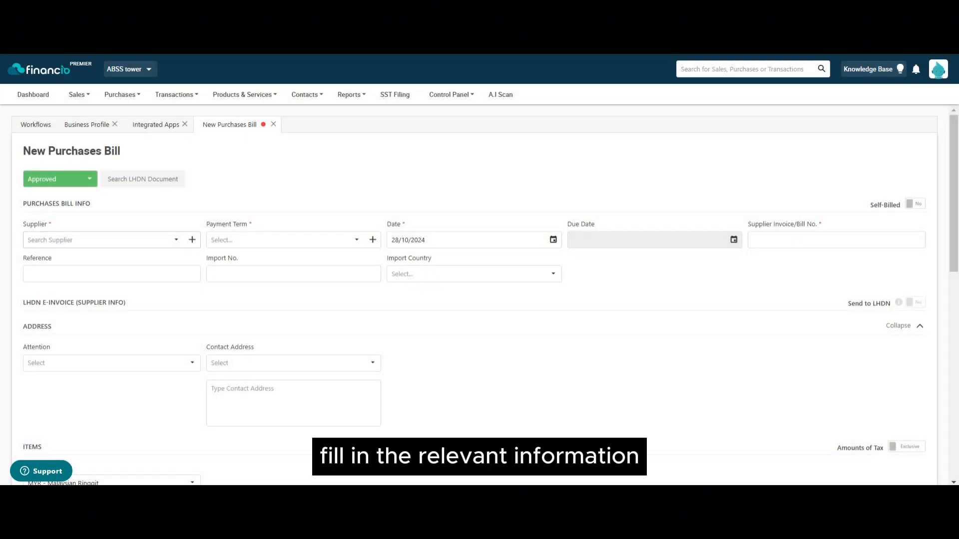
# Step: Select Century Software as the supplier, and enter SelfBilled001 as the supplier invoice number and 001 as the reference
pyautogui.click(99, 240)
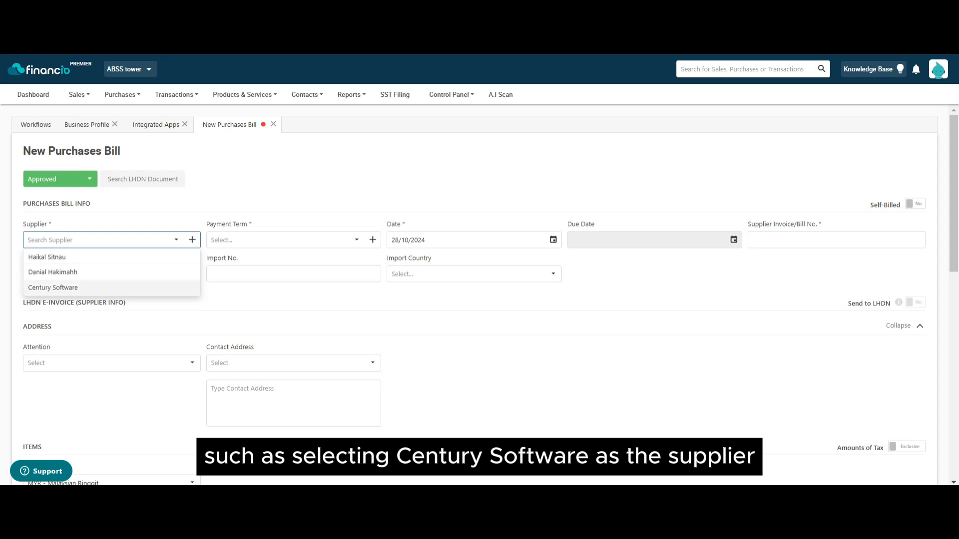
pyautogui.click(75, 288)
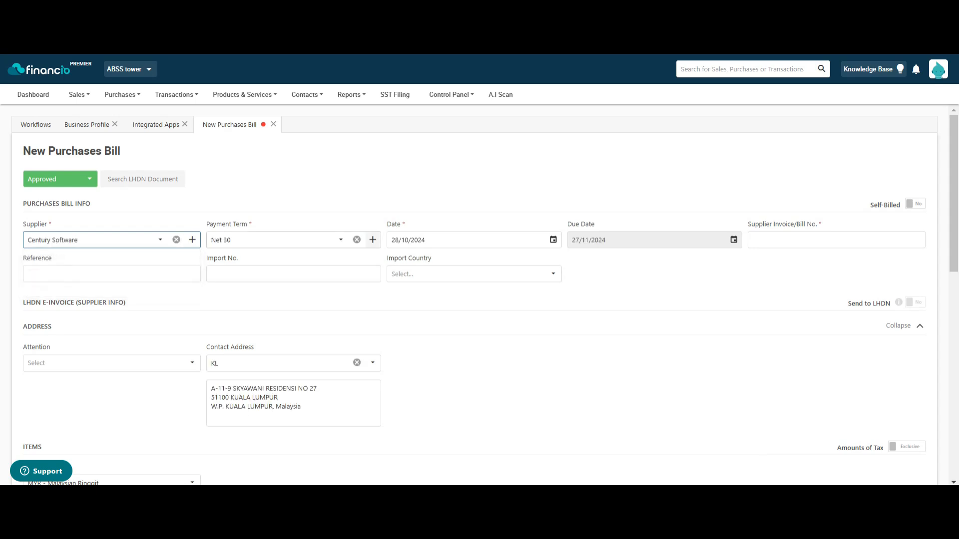
pyautogui.click(836, 239)
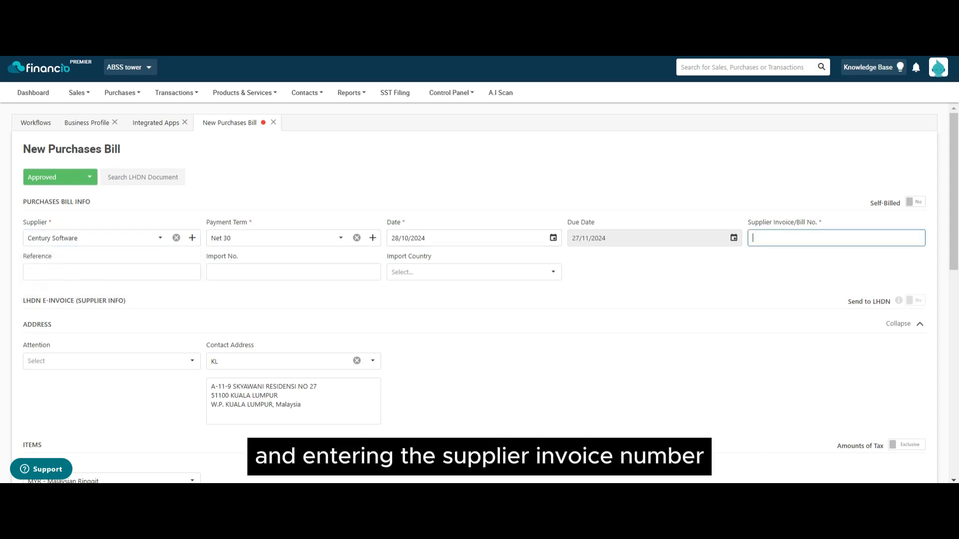
pyautogui.write('SelfBill')
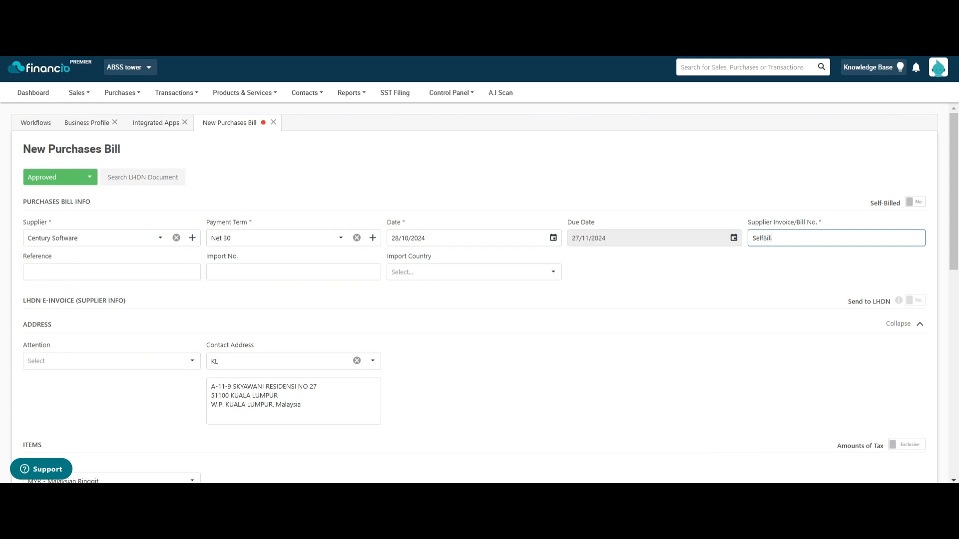
pyautogui.write('ed001')
pyautogui.click(112, 272)
pyautogui.write('001')
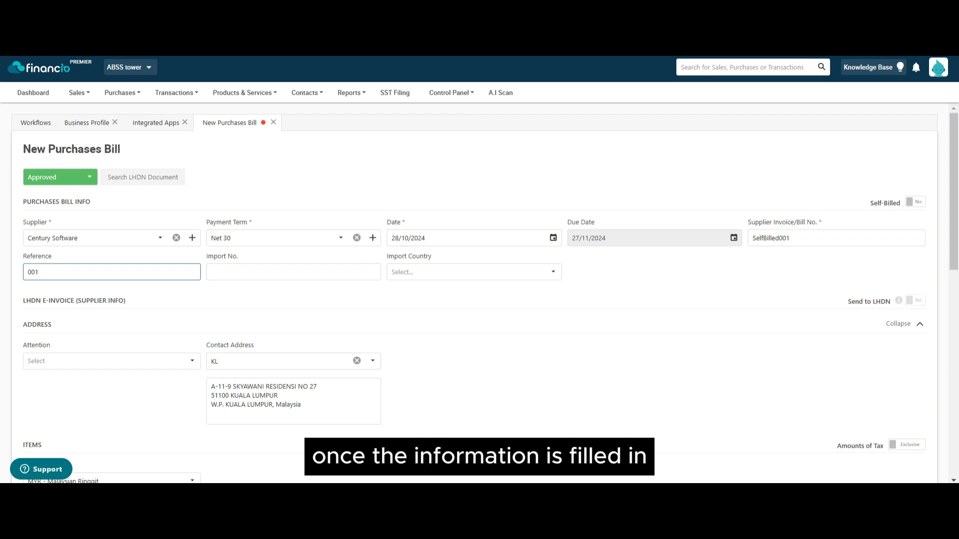
pyautogui.click(475, 301)
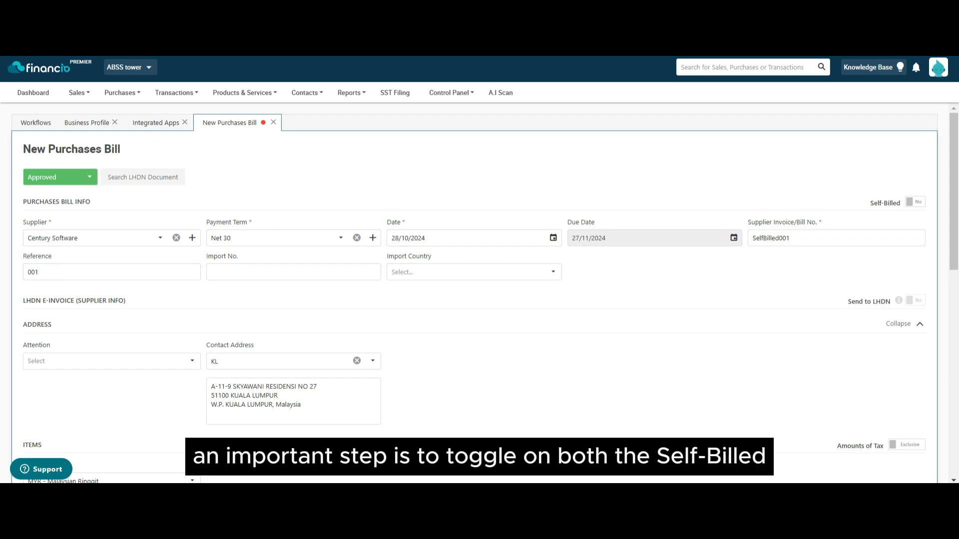
# Step: Turn on Self-Billed and Send to LHDN for the bill, and check the supplier's TIN and registration number
pyautogui.click(915, 202)
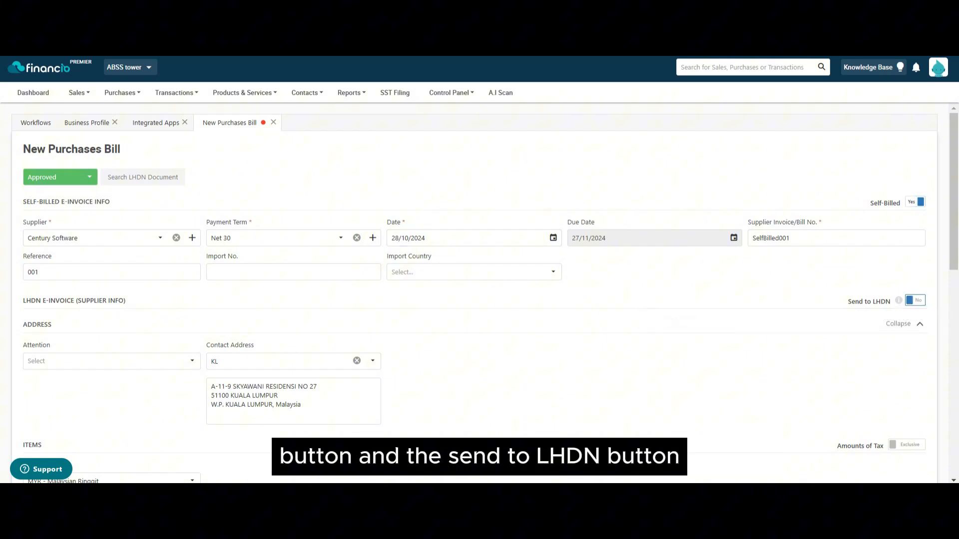
pyautogui.click(914, 300)
pyautogui.scroll(-1, 474, 293)
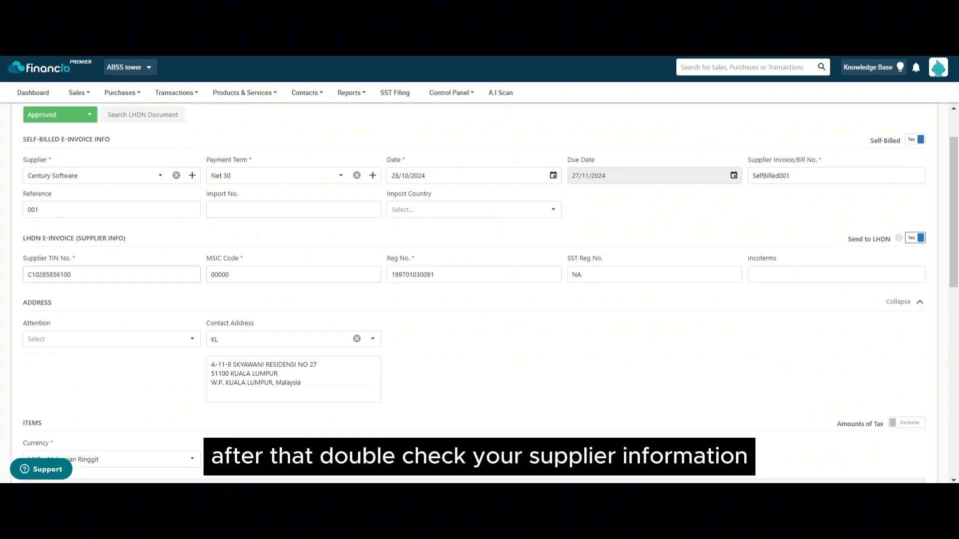
pyautogui.moveTo(72, 274); pyautogui.dragTo(26, 274)
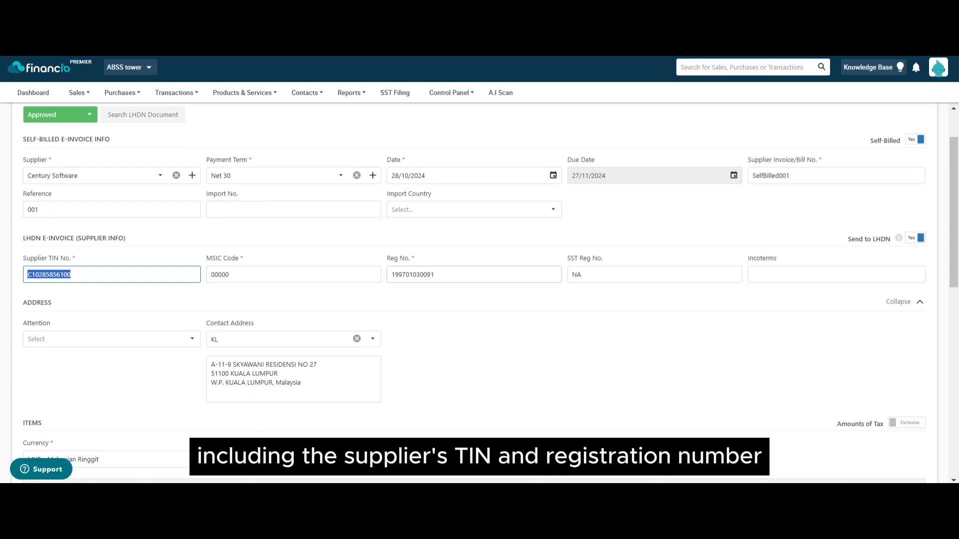
pyautogui.doubleClick(401, 274)
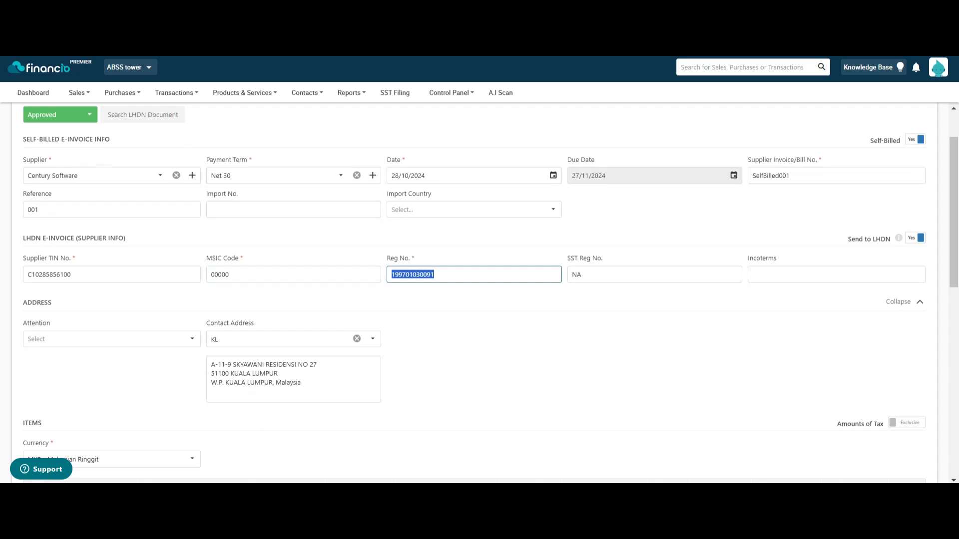
# Step: Set the Attention field in the bill's address section to the supplier's listed contact person
pyautogui.scroll(-3, 479, 292)
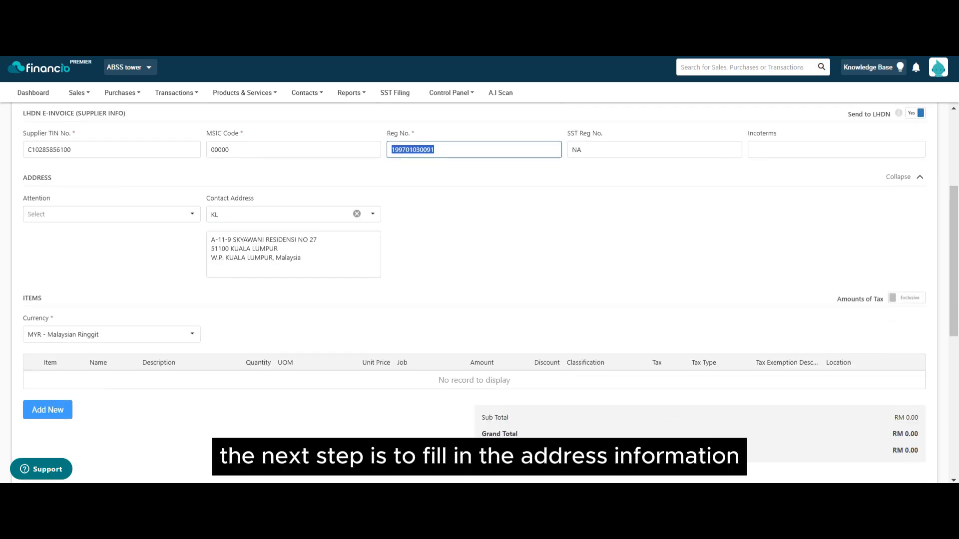
pyautogui.doubleClick(191, 215)
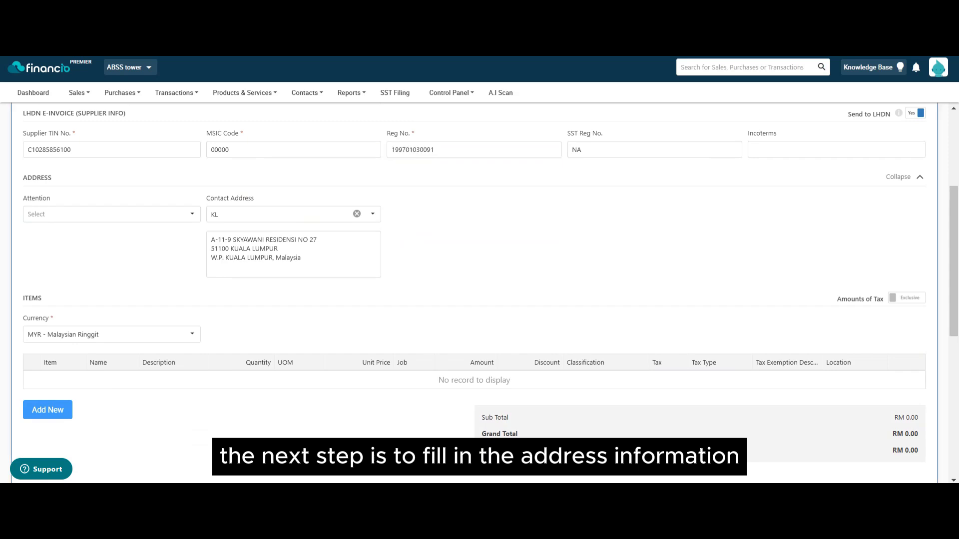
pyautogui.click(191, 214)
pyautogui.click(192, 214)
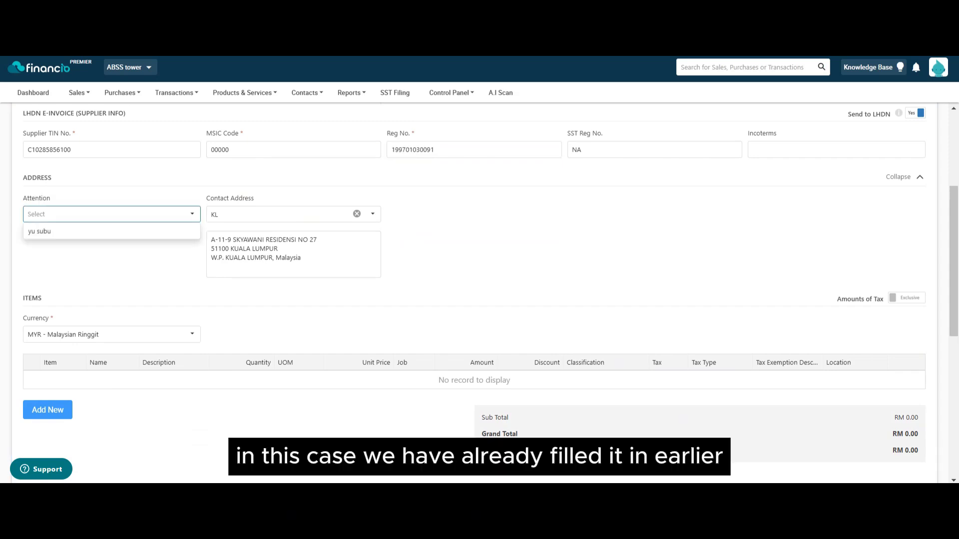
pyautogui.click(40, 231)
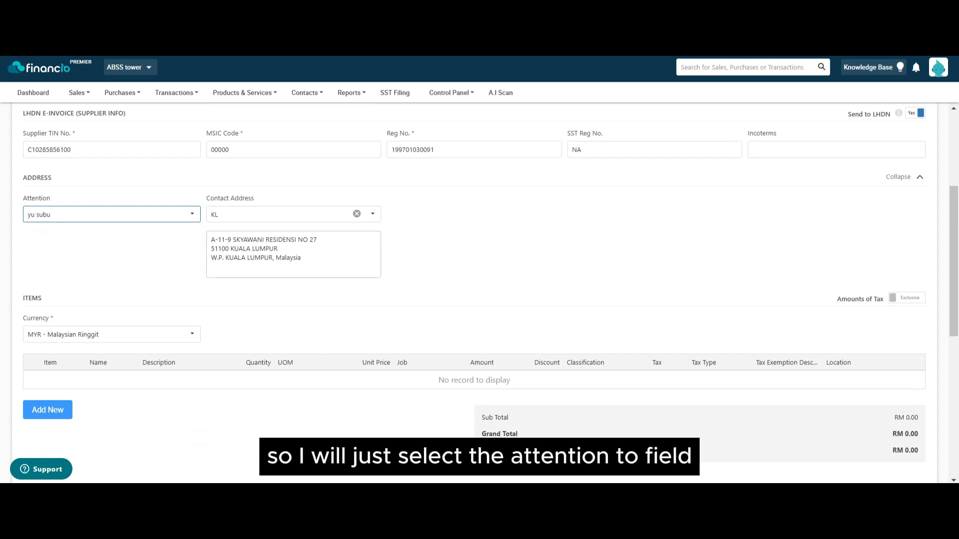
# Step: Add a new item line to the bill and choose Cost Of Sales as its item
pyautogui.scroll(-1, 479, 288)
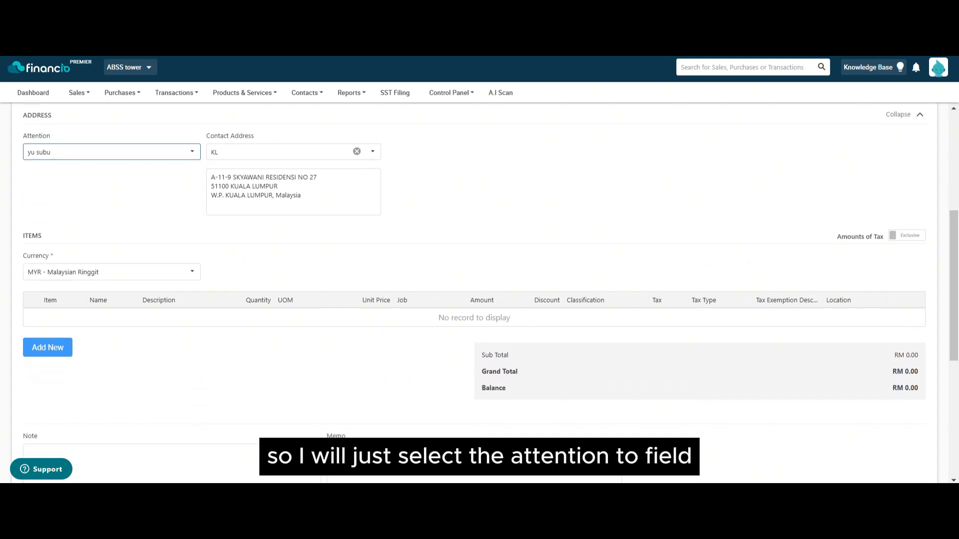
pyautogui.click(47, 348)
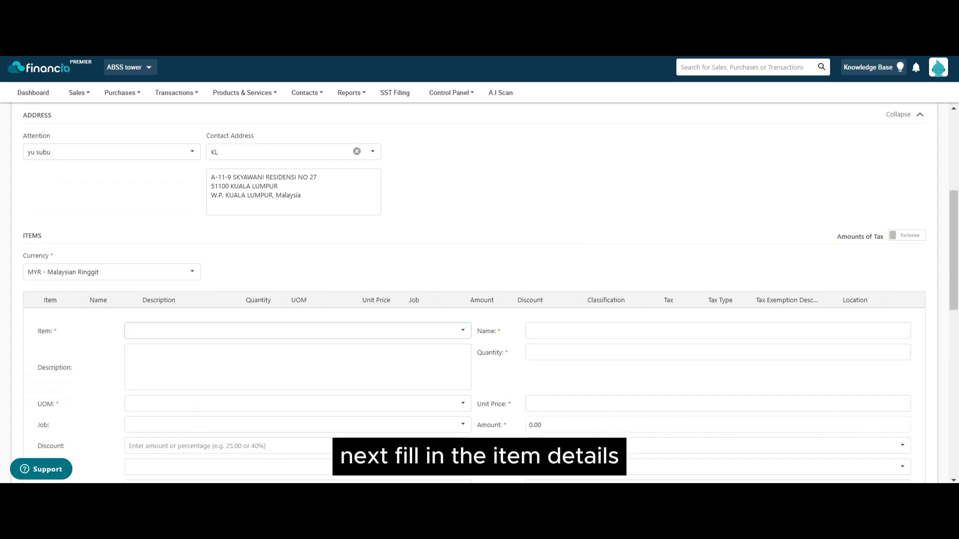
pyautogui.click(297, 331)
pyautogui.write('s')
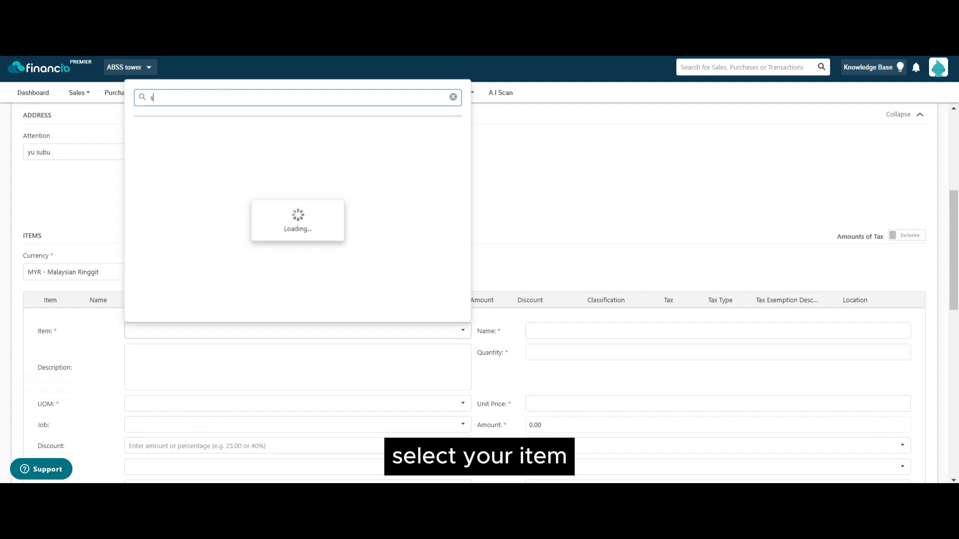
pyautogui.write('a')
pyautogui.press('BackSpace')
pyautogui.press('BackSpace')
pyautogui.write('c')
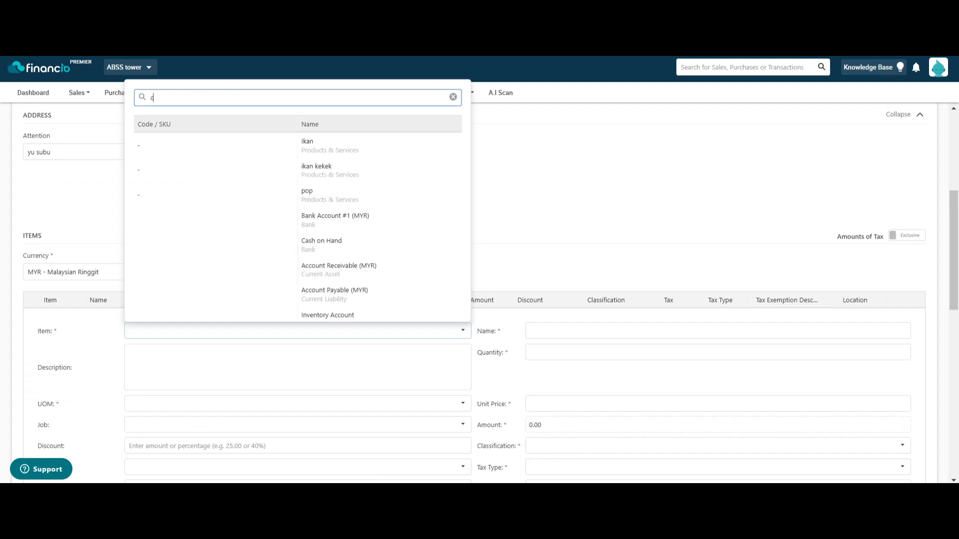
pyautogui.write('ost')
pyautogui.click(320, 146)
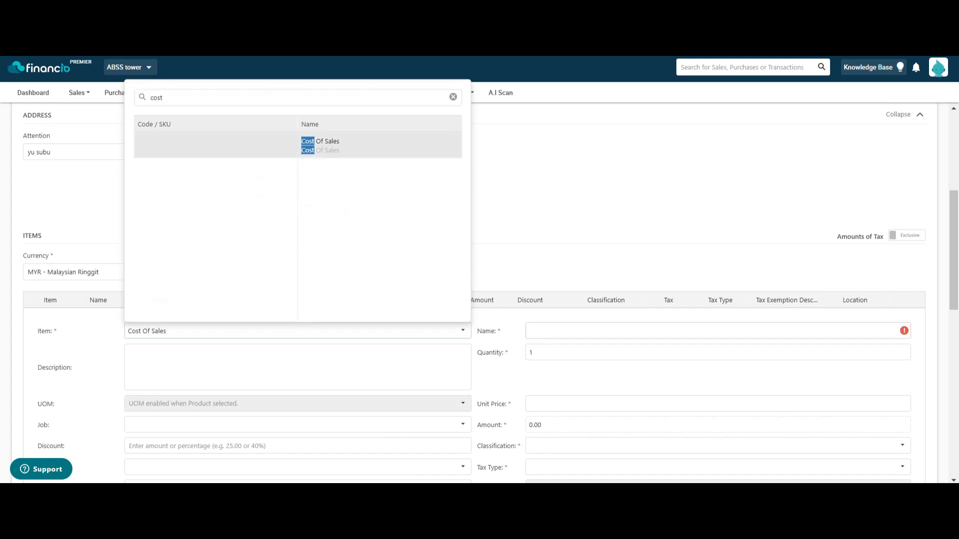
# Step: Name the Cost Of Sales item line "test" and set its unit price to 100
pyautogui.click(714, 330)
pyautogui.write('test')
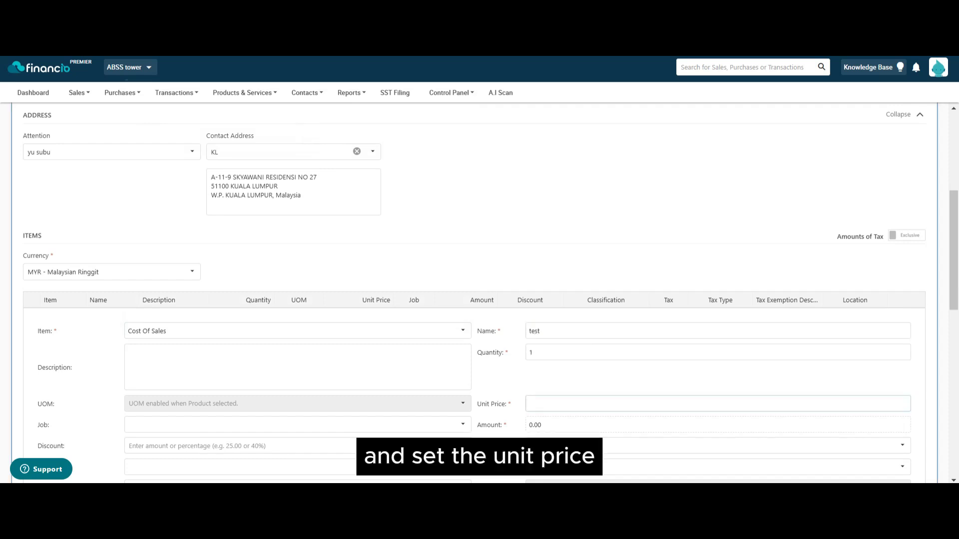
pyautogui.click(718, 403)
pyautogui.write('100')
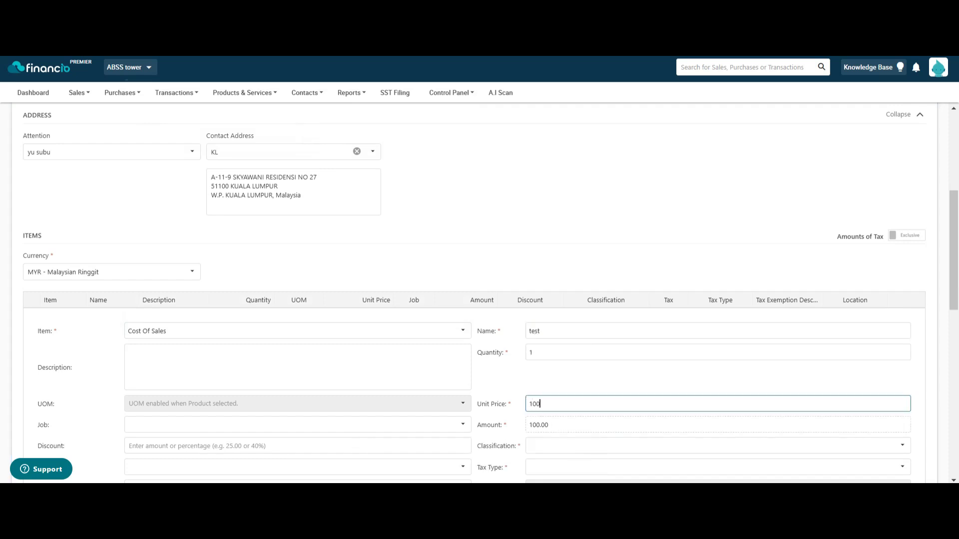
# Step: Set the item line's classification to 002 - Child care centres and kindergartens fees and its tax type to 02 - Service Tax
pyautogui.click(717, 445)
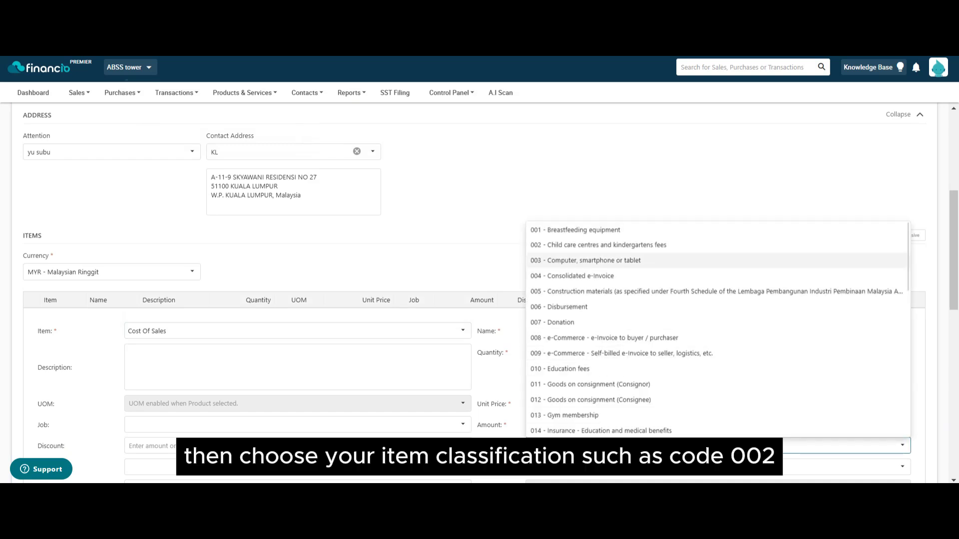
pyautogui.click(600, 245)
pyautogui.scroll(-2, 599, 295)
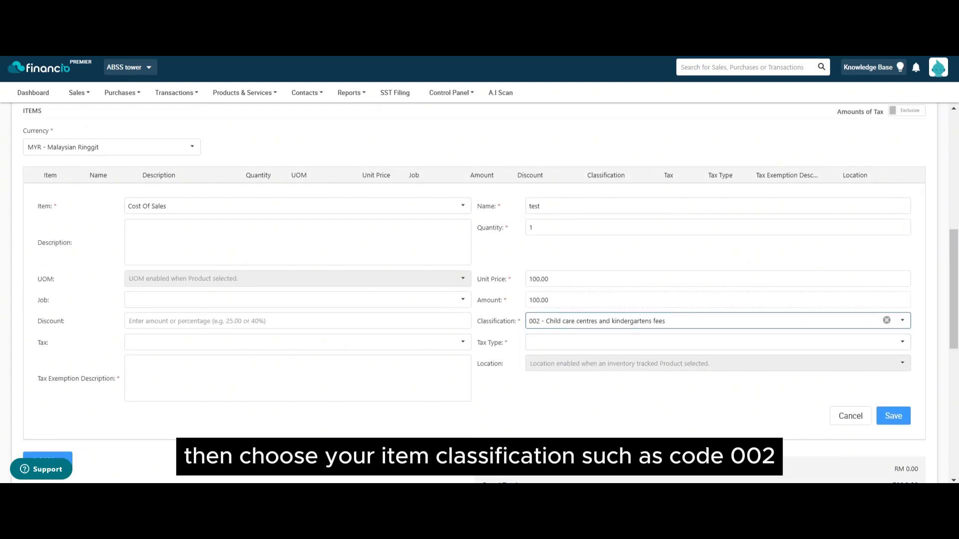
pyautogui.click(717, 342)
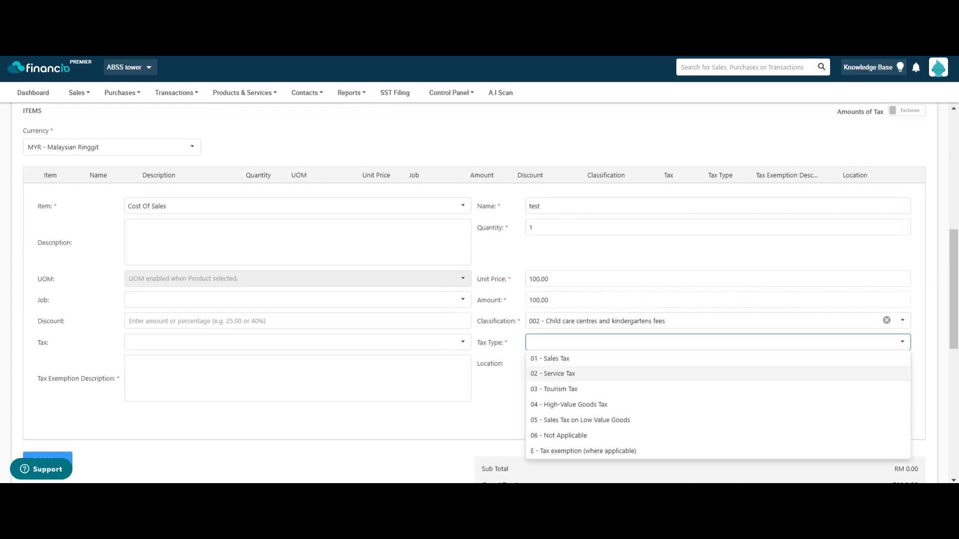
pyautogui.click(554, 373)
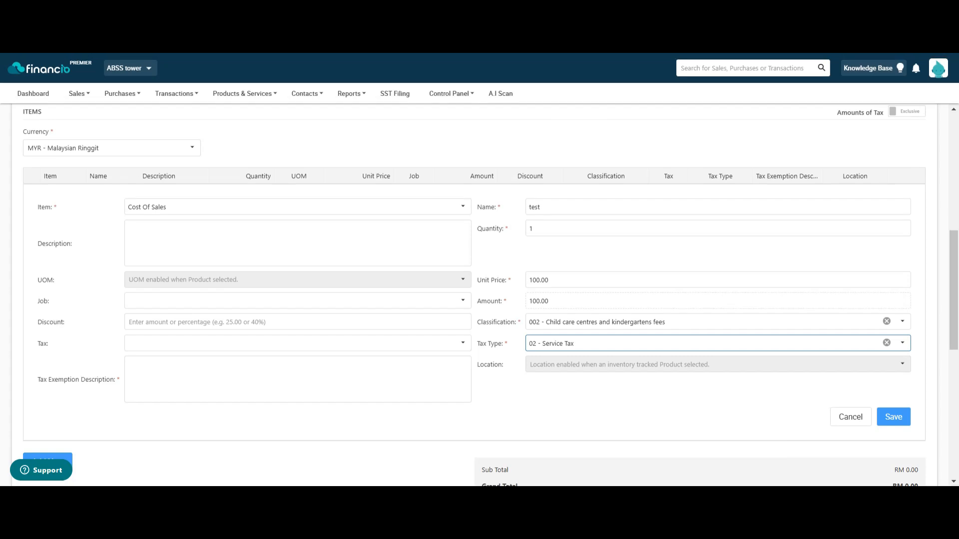
# Step: Complete the item line with the tax exemption description "test" and save the self-billed bill
pyautogui.click(894, 417)
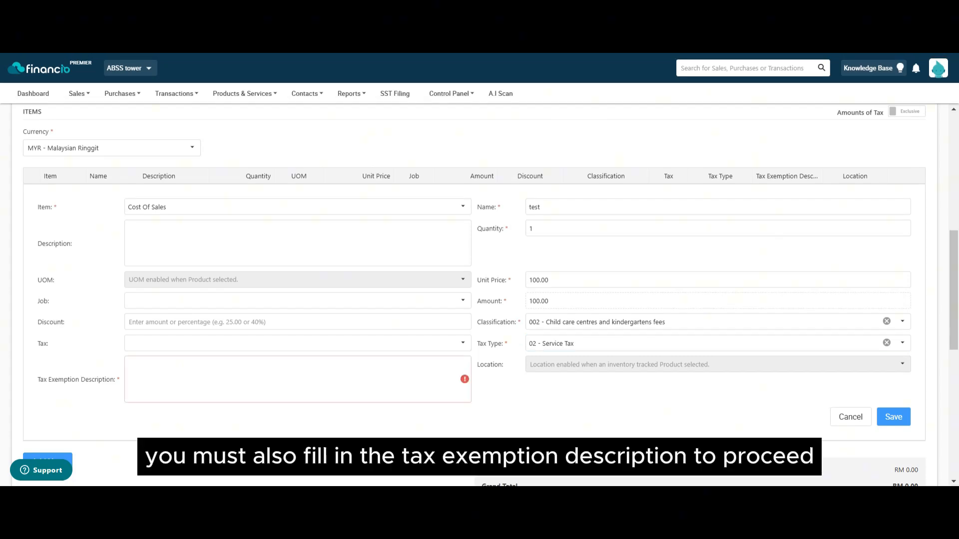
pyautogui.click(297, 379)
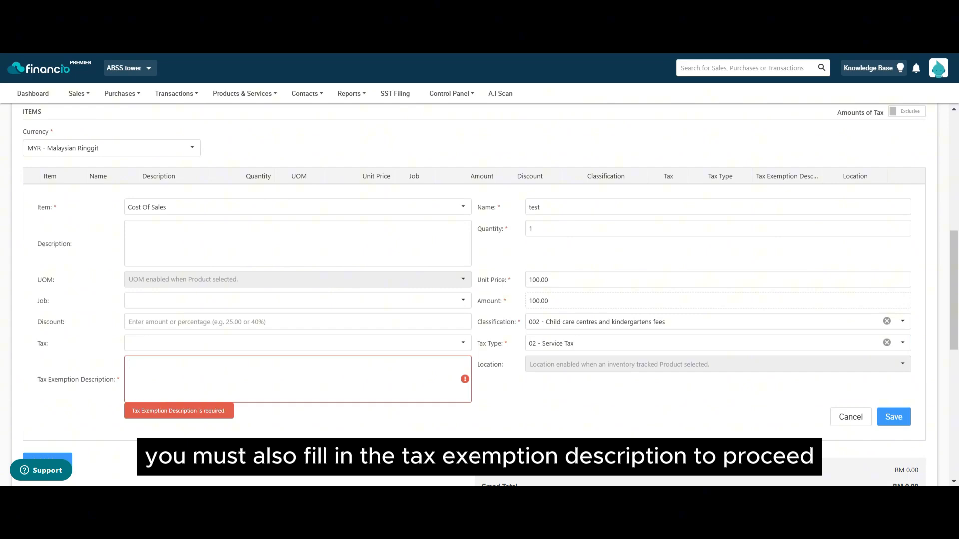
pyautogui.write('test')
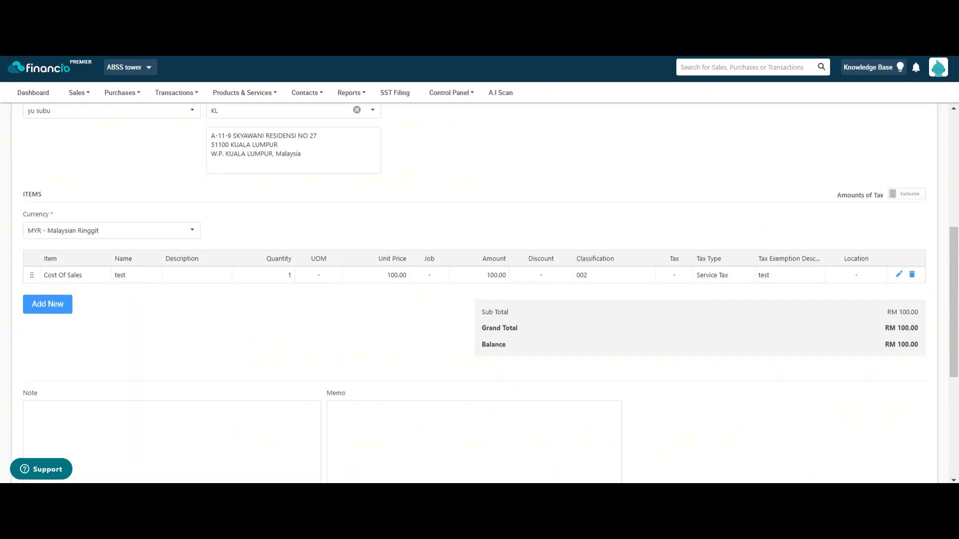
pyautogui.scroll(-5, 474, 289)
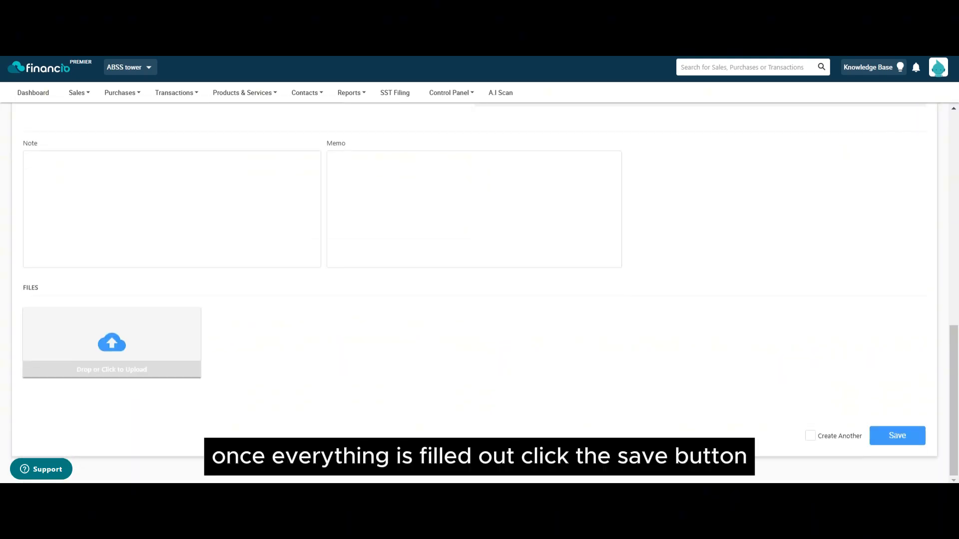
pyautogui.click(898, 436)
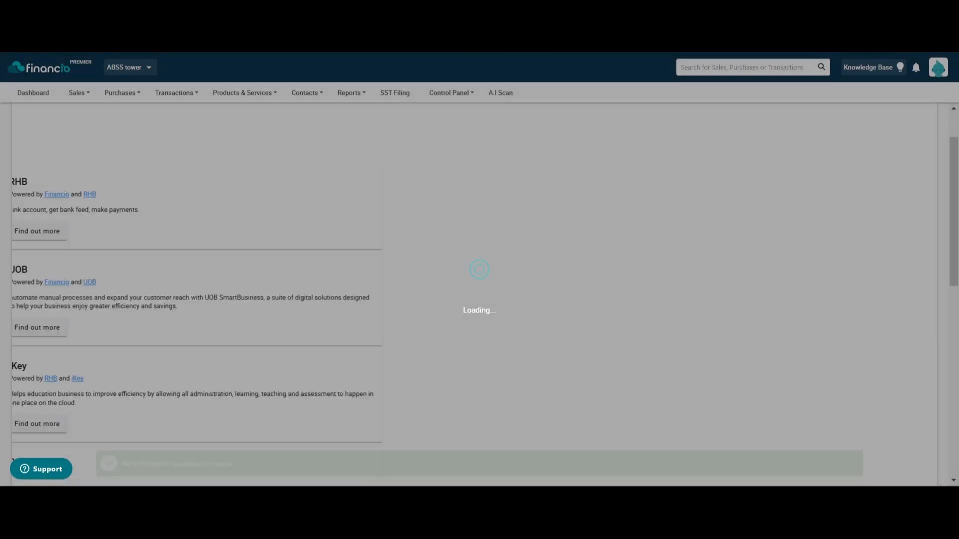
# Step: Open the submitted self-billed bill SelfBilled001 from the purchases list to view its LHDN e-invoice details
pyautogui.scroll(-5, 480, 294)
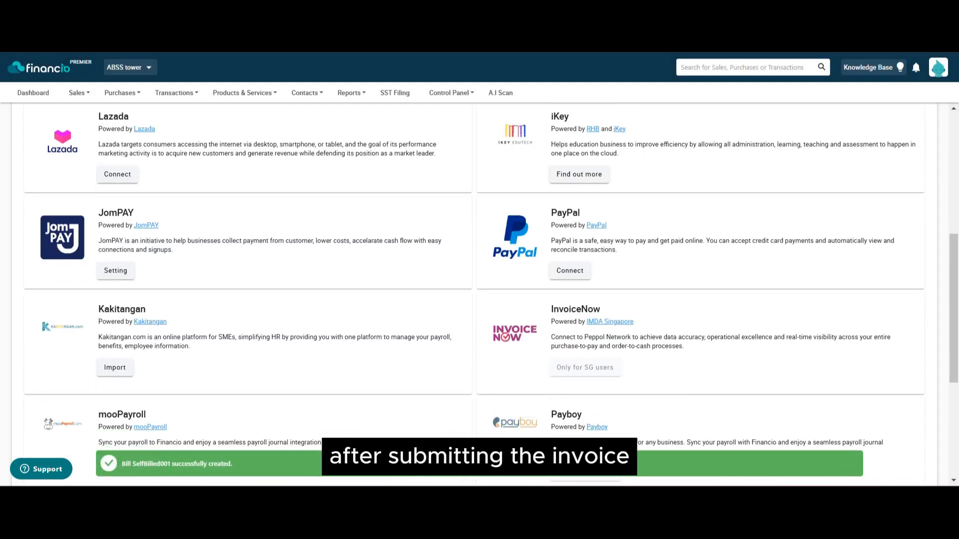
pyautogui.scroll(-1, 479, 294)
pyautogui.scroll(6, 479, 295)
pyautogui.scroll(2, 479, 295)
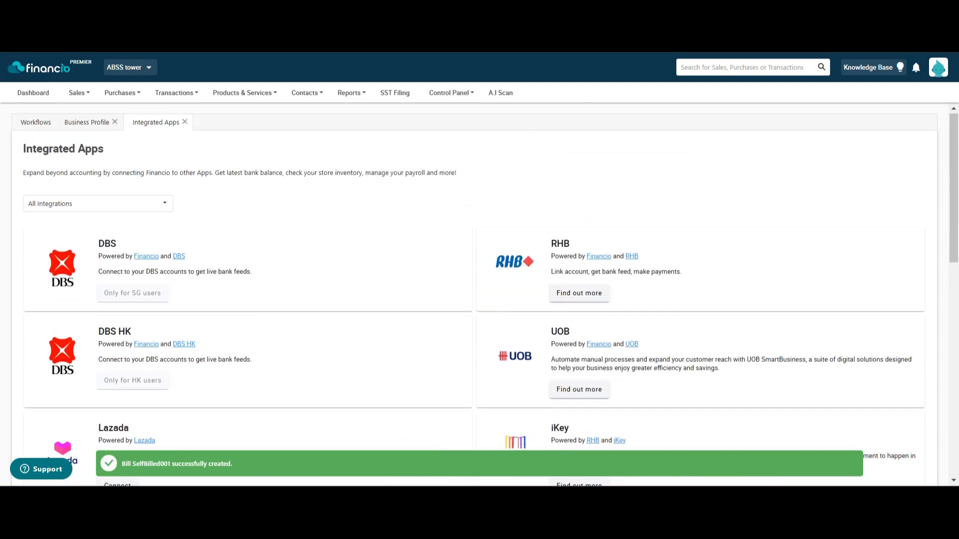
pyautogui.moveTo(119, 93)
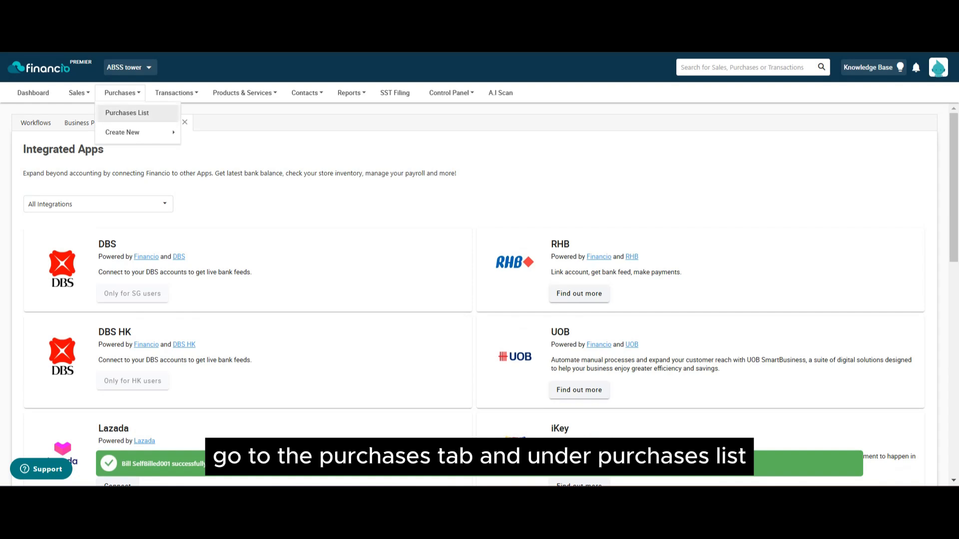
pyautogui.click(126, 113)
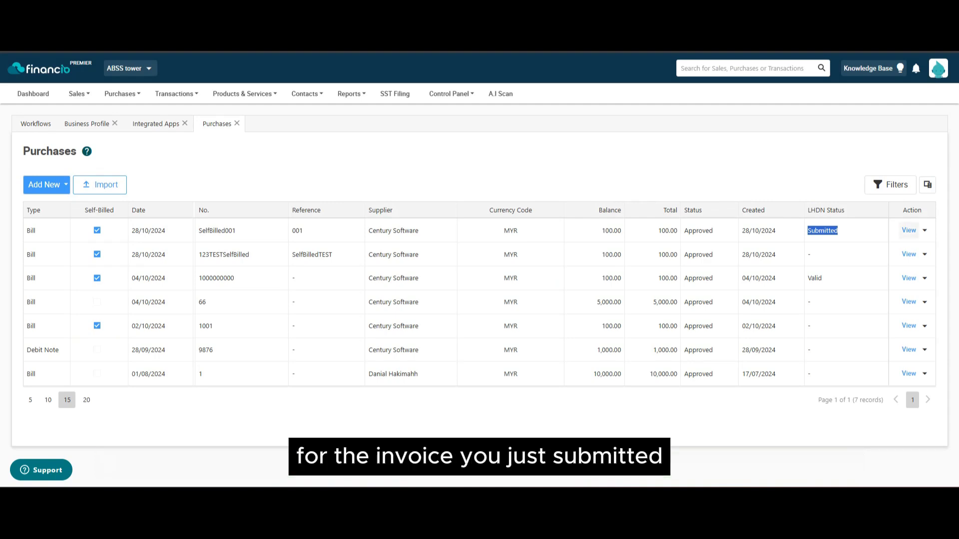
pyautogui.click(909, 231)
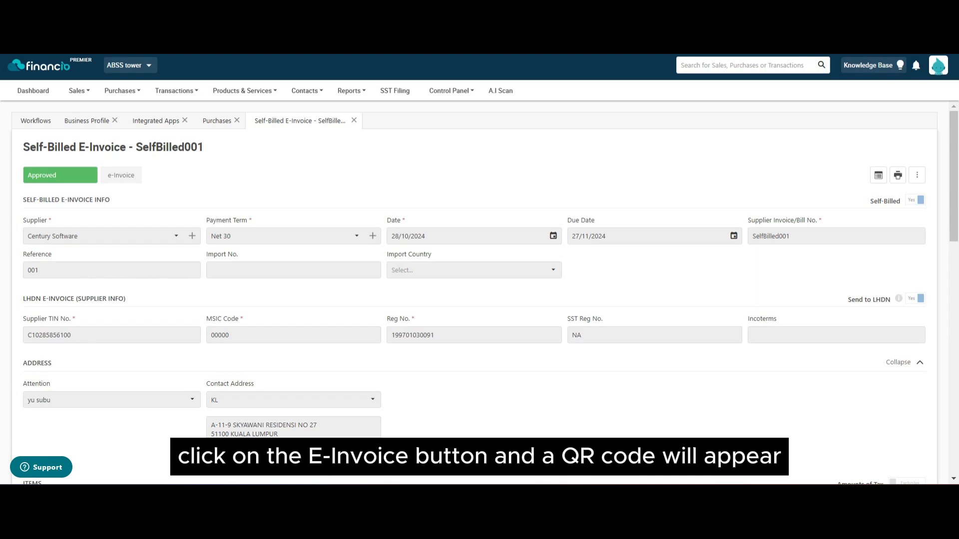
pyautogui.moveTo(121, 176)
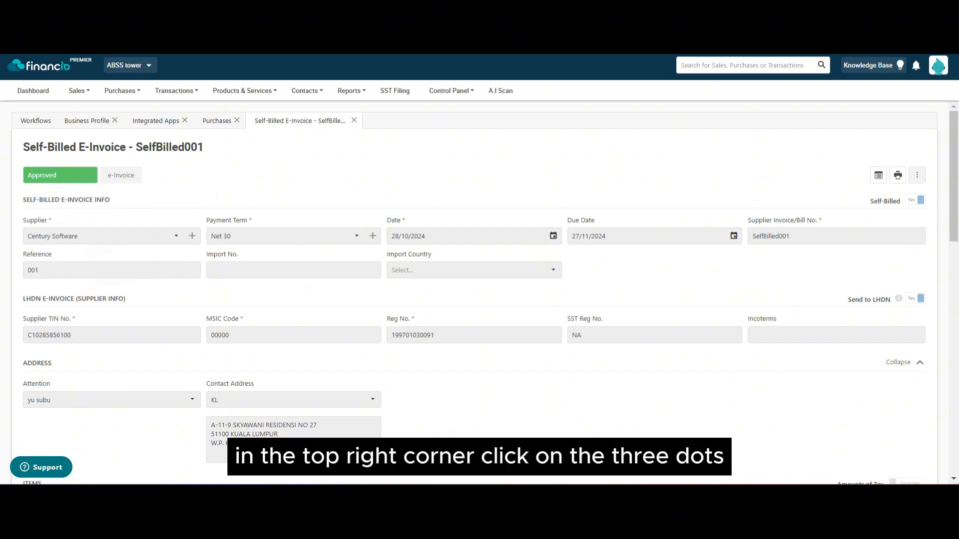
# Step: Generate the printable LHDN e-Invoice for SelfBilled001 and check its amounts, digital signature and QR code
pyautogui.click(917, 175)
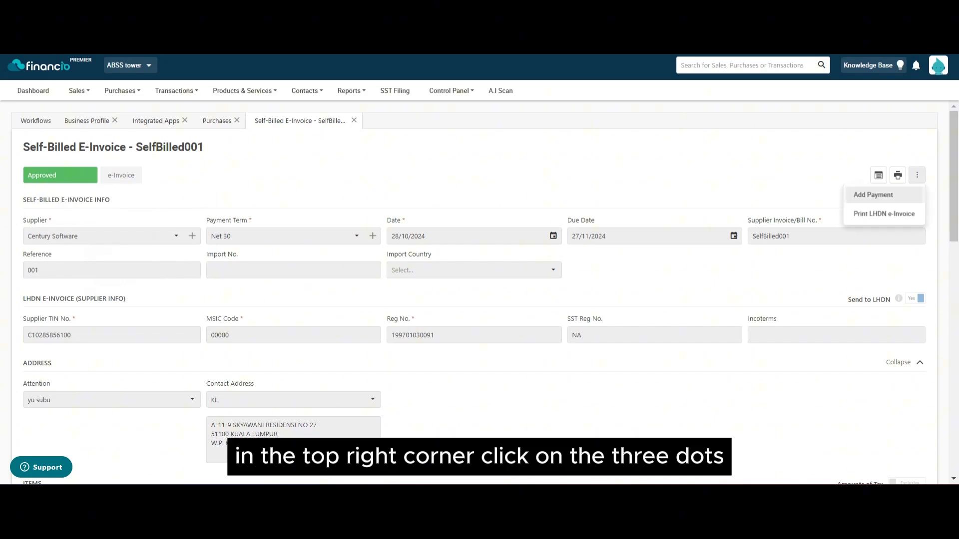
pyautogui.click(892, 211)
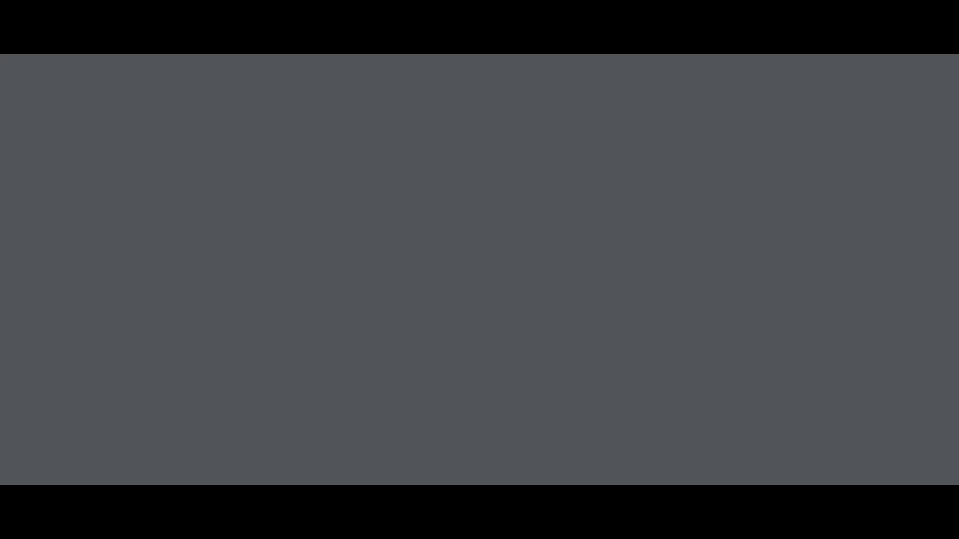
pyautogui.scroll(-6, 568, 287)
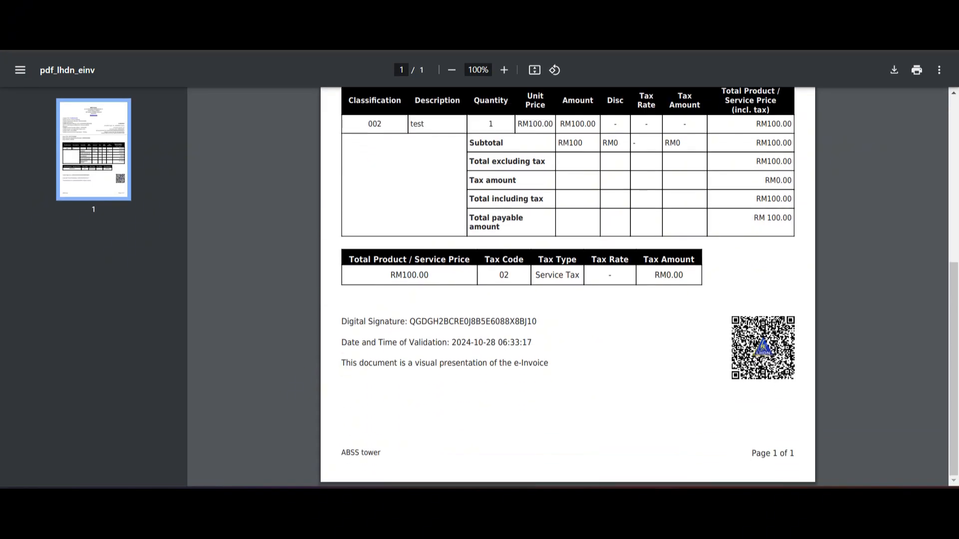
pyautogui.scroll(6, 567, 287)
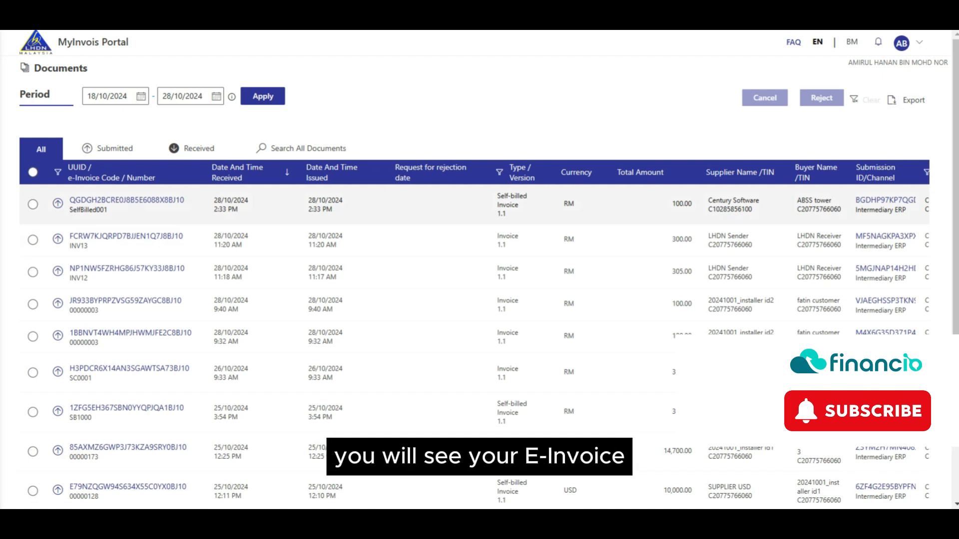
# Step: Switch to the MyInvois Portal and open the details of self-billed invoice SelfBilled001 from the documents list
pyautogui.click(33, 204)
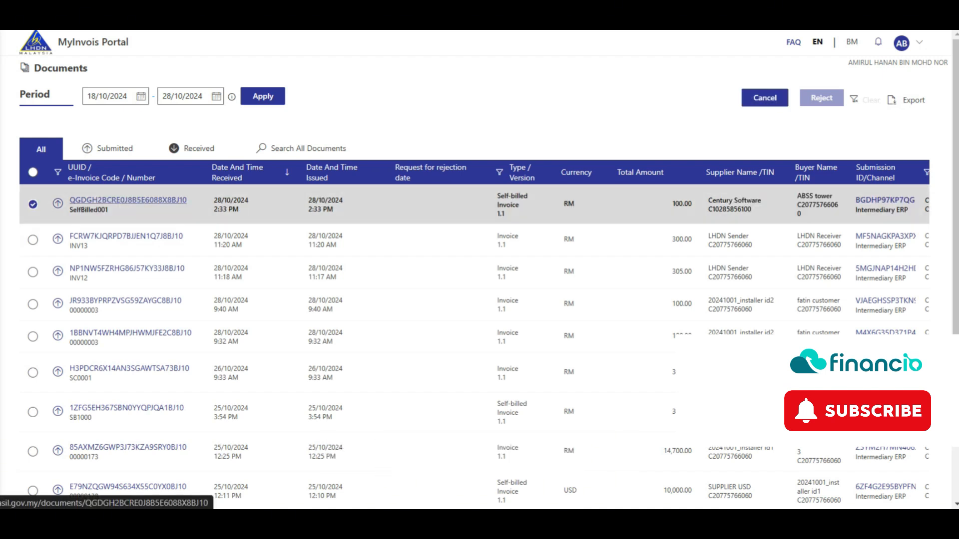
pyautogui.click(128, 200)
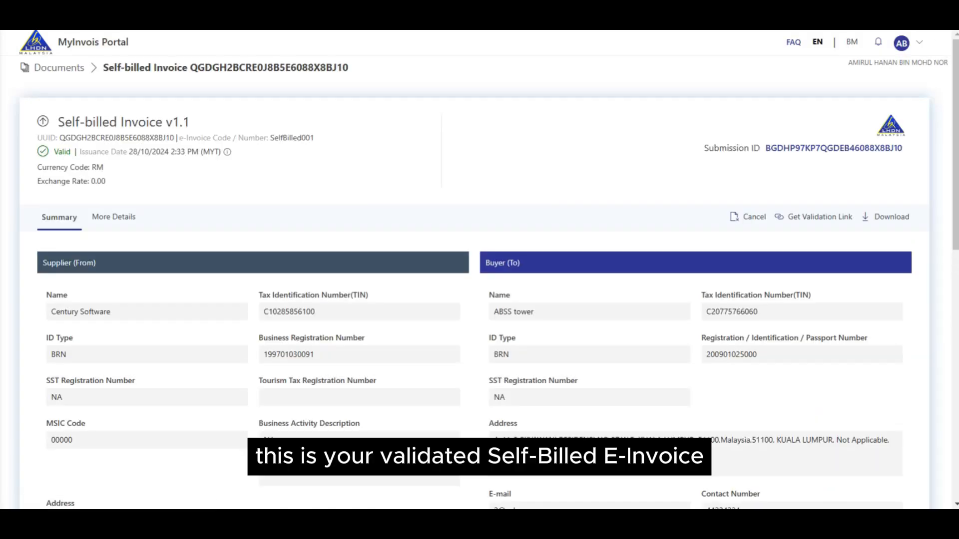